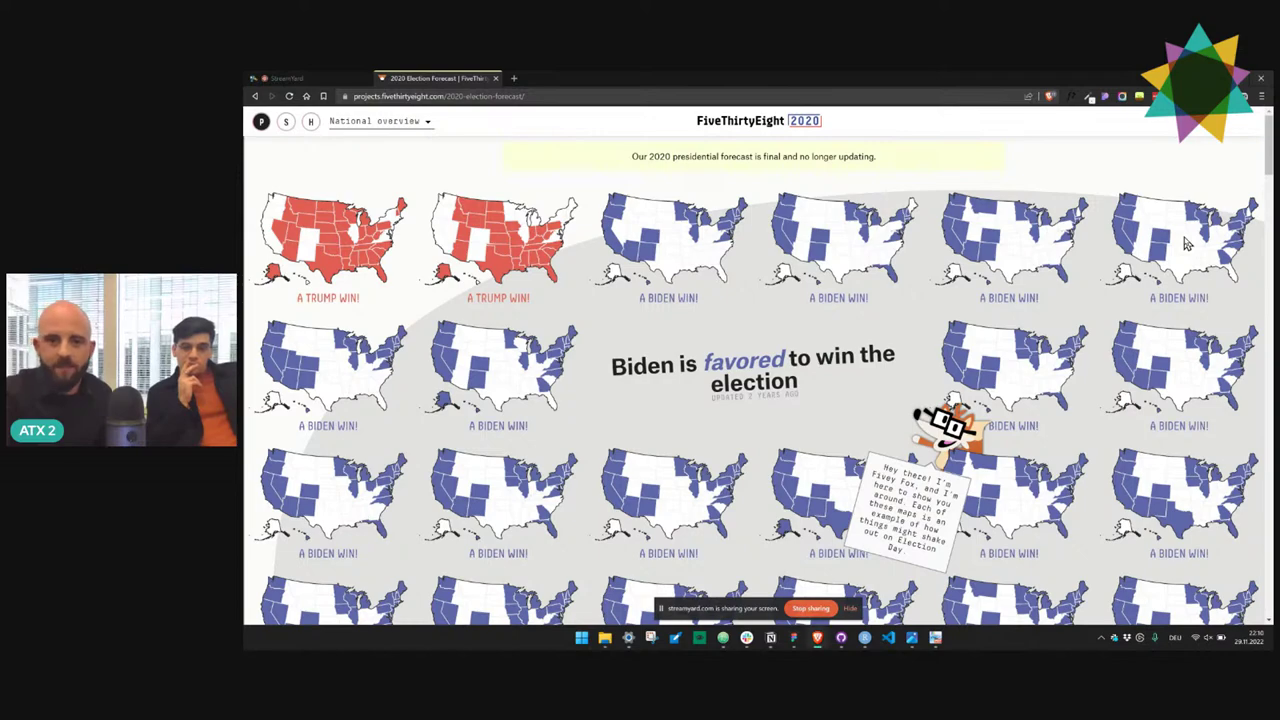
Examine the 2020 election forecast page from the outcome maps through the simulation and snake charts to the forecast history.
scroll(1185, 243, "down", 2)
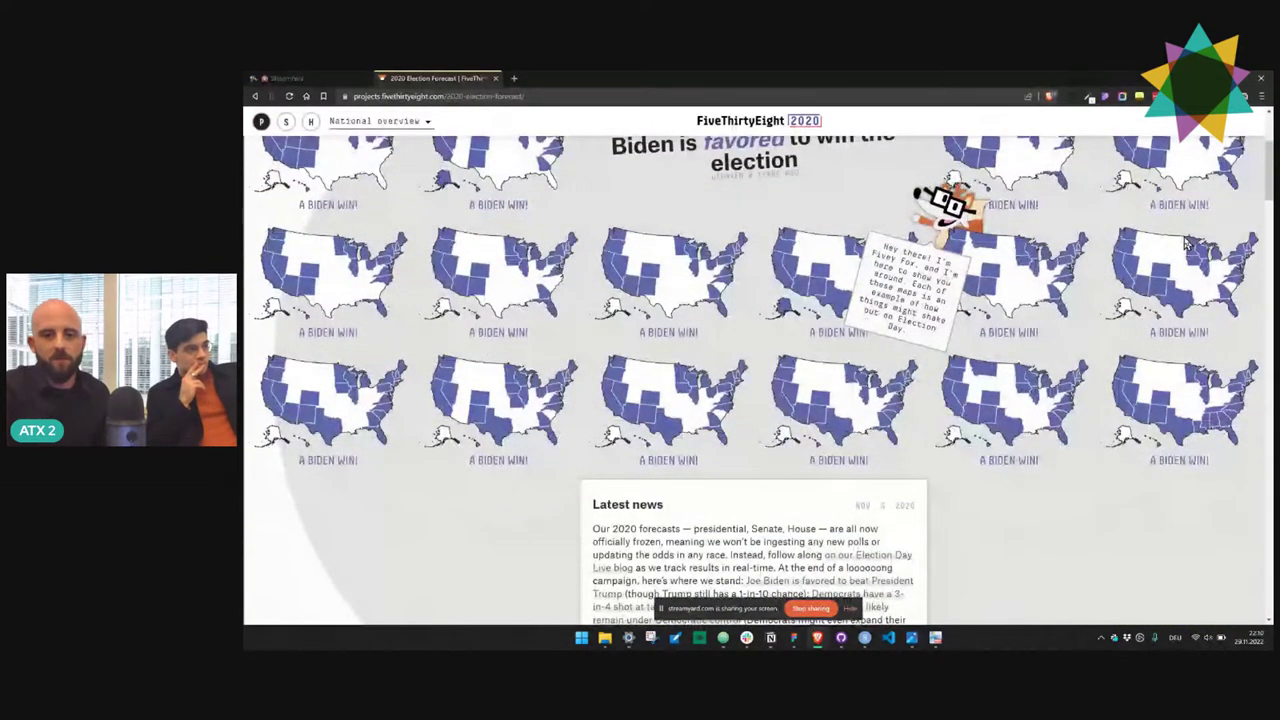
scroll(1185, 243, "down", 10)
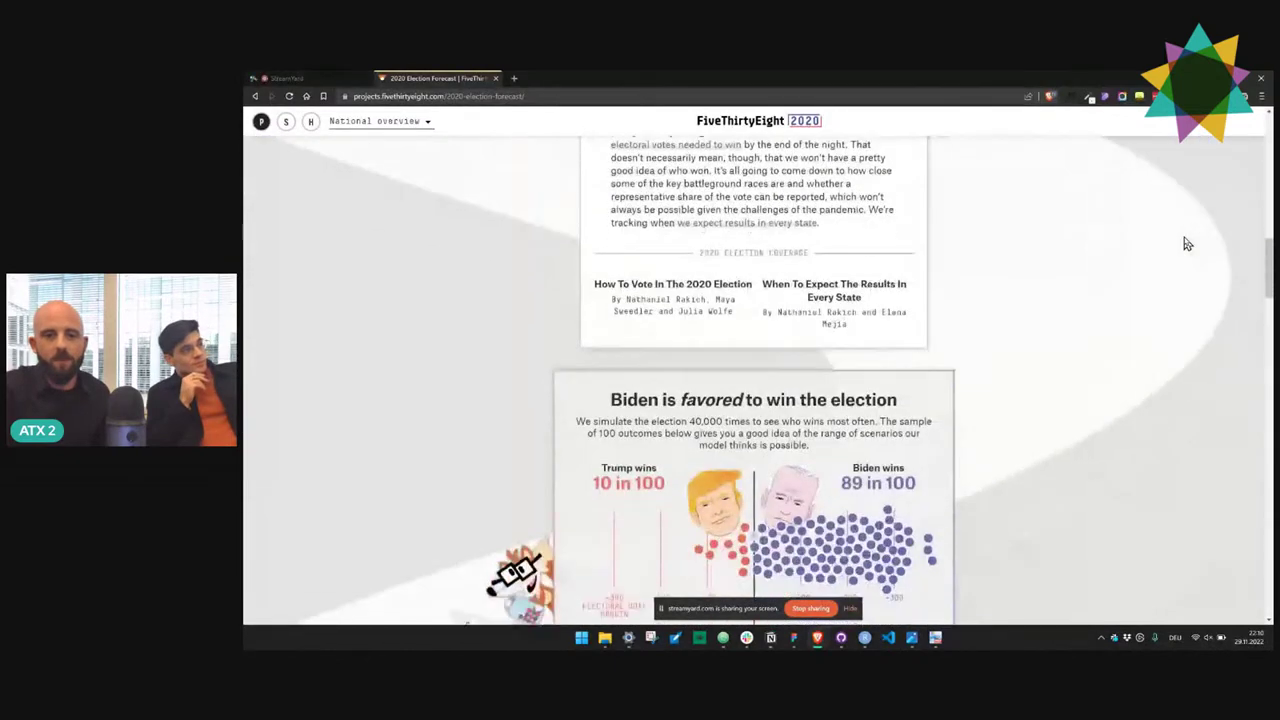
scroll(1185, 243, "down", 3)
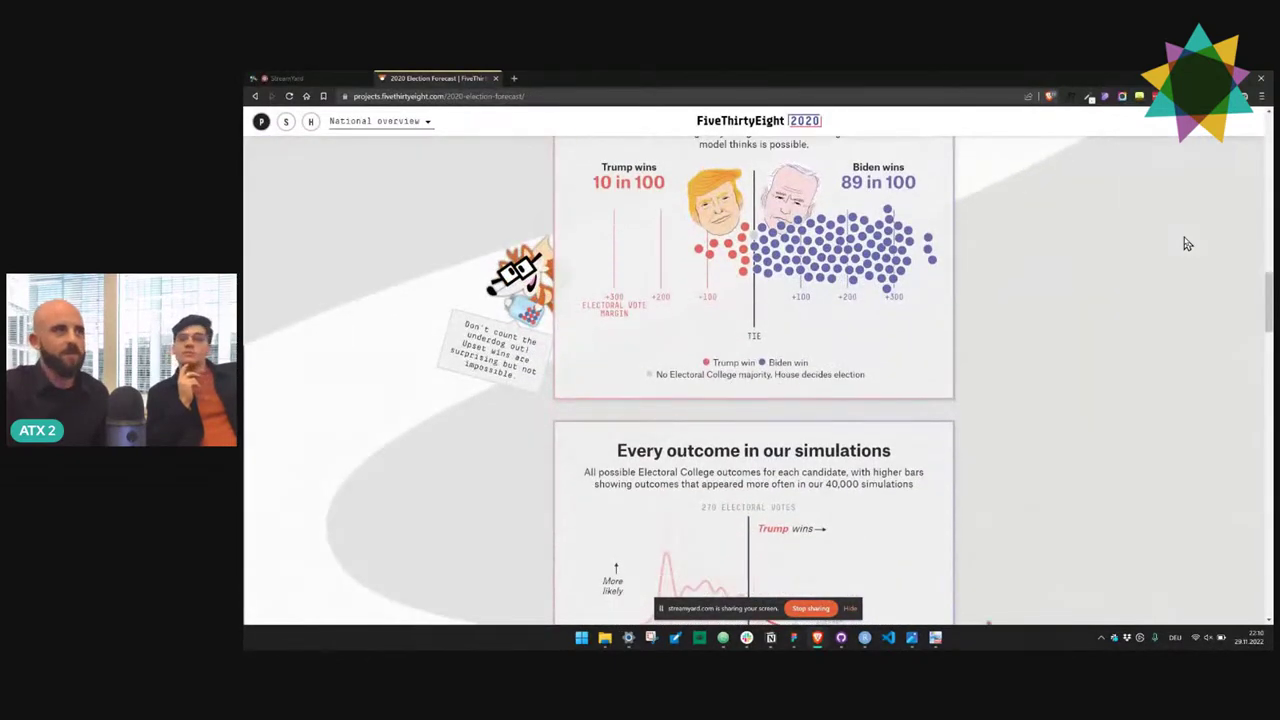
scroll(1185, 243, "down", 1)
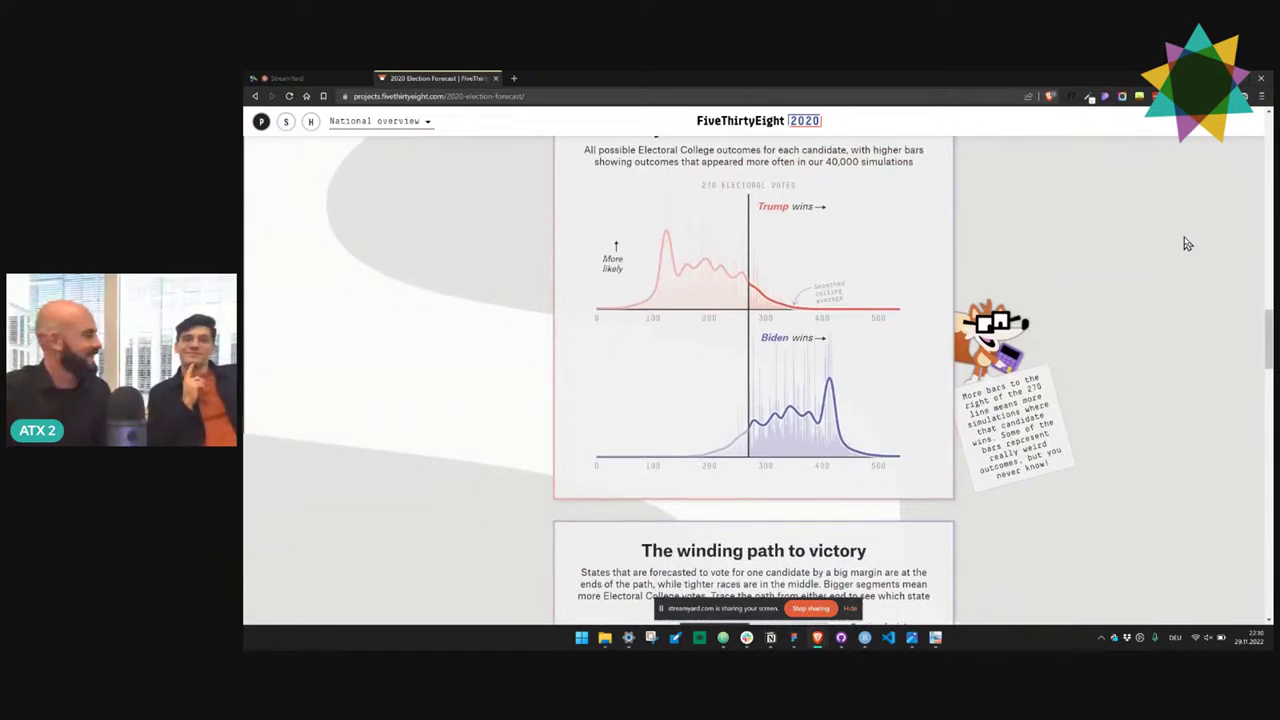
scroll(1185, 243, "down", 1)
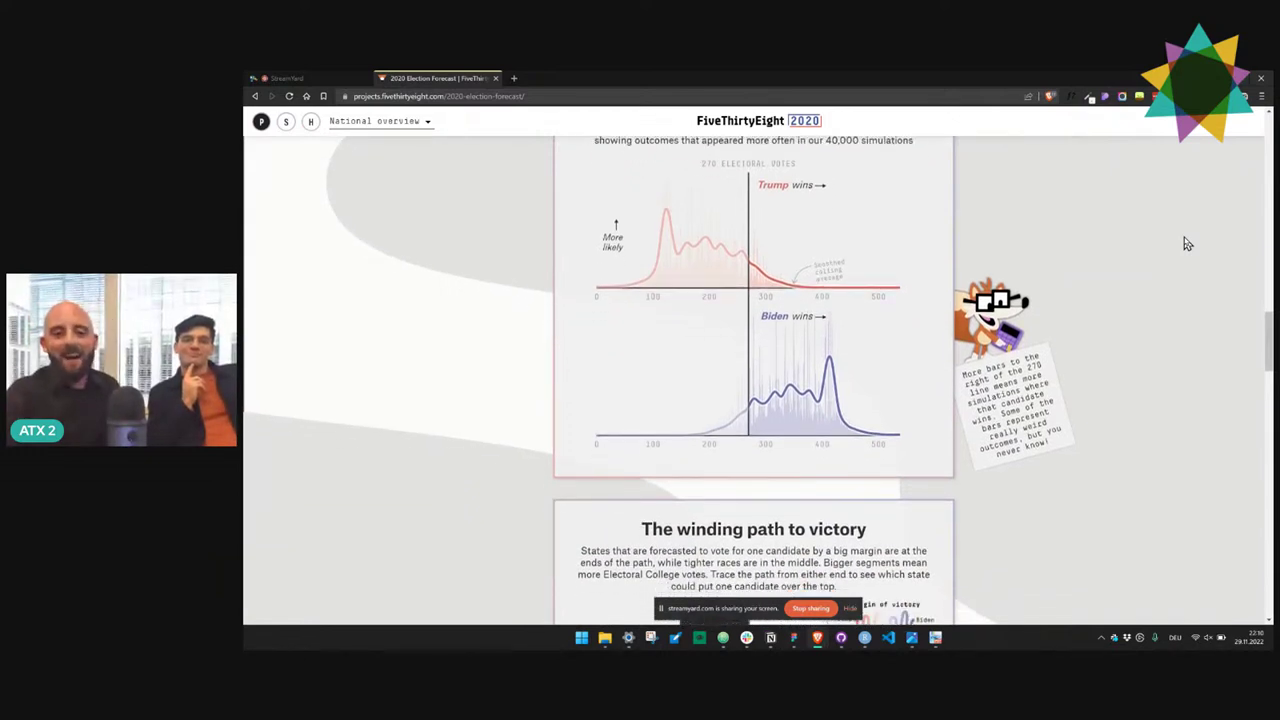
scroll(1185, 243, "down", 2)
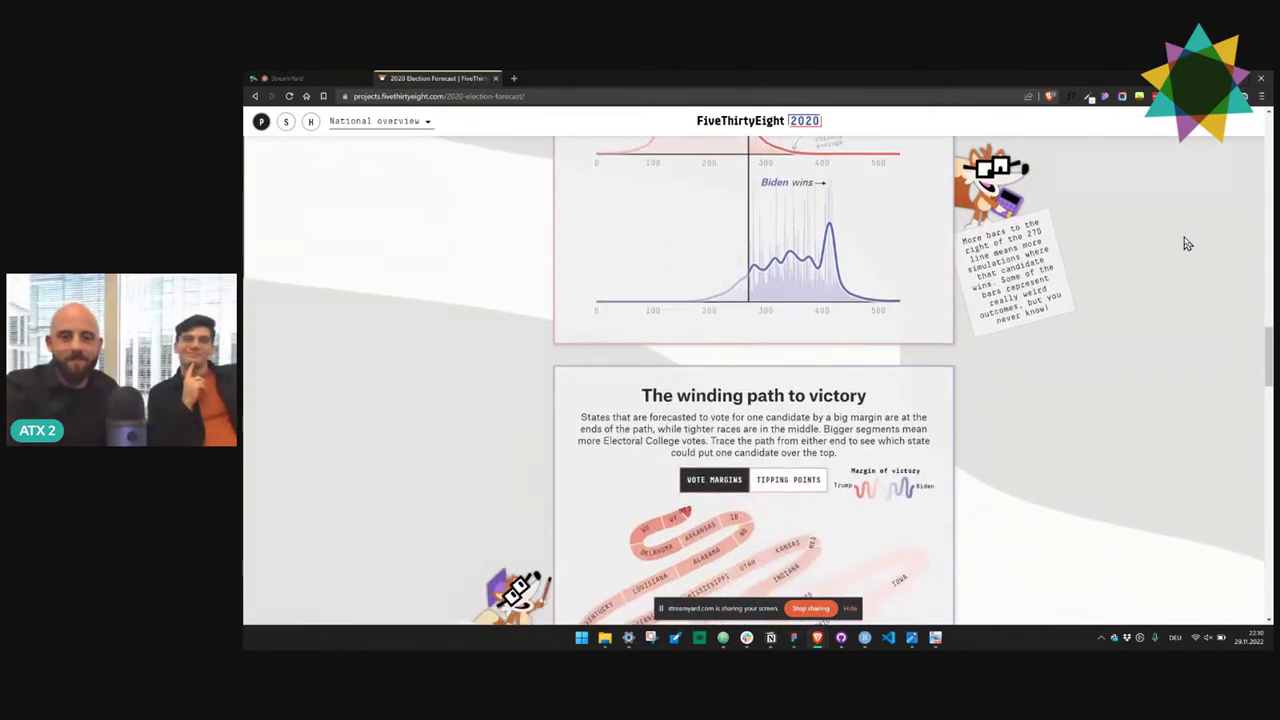
scroll(1185, 243, "down", 4)
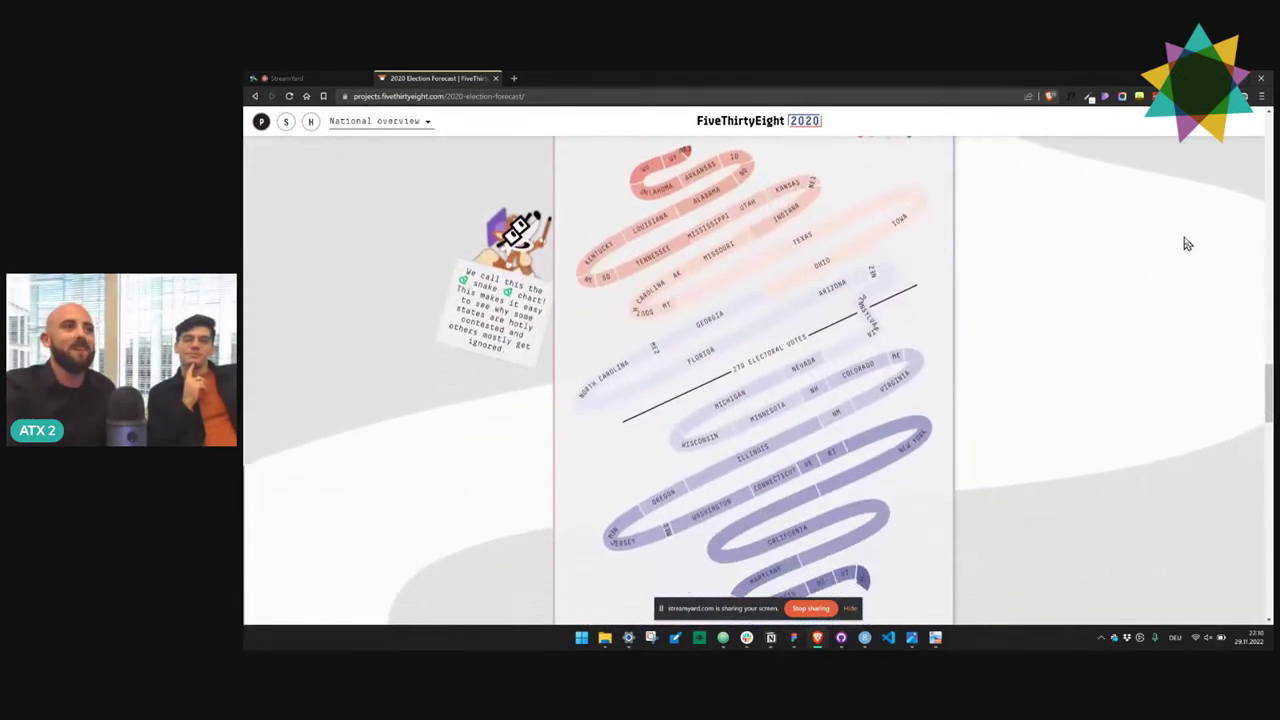
scroll(1186, 243, "down", 1)
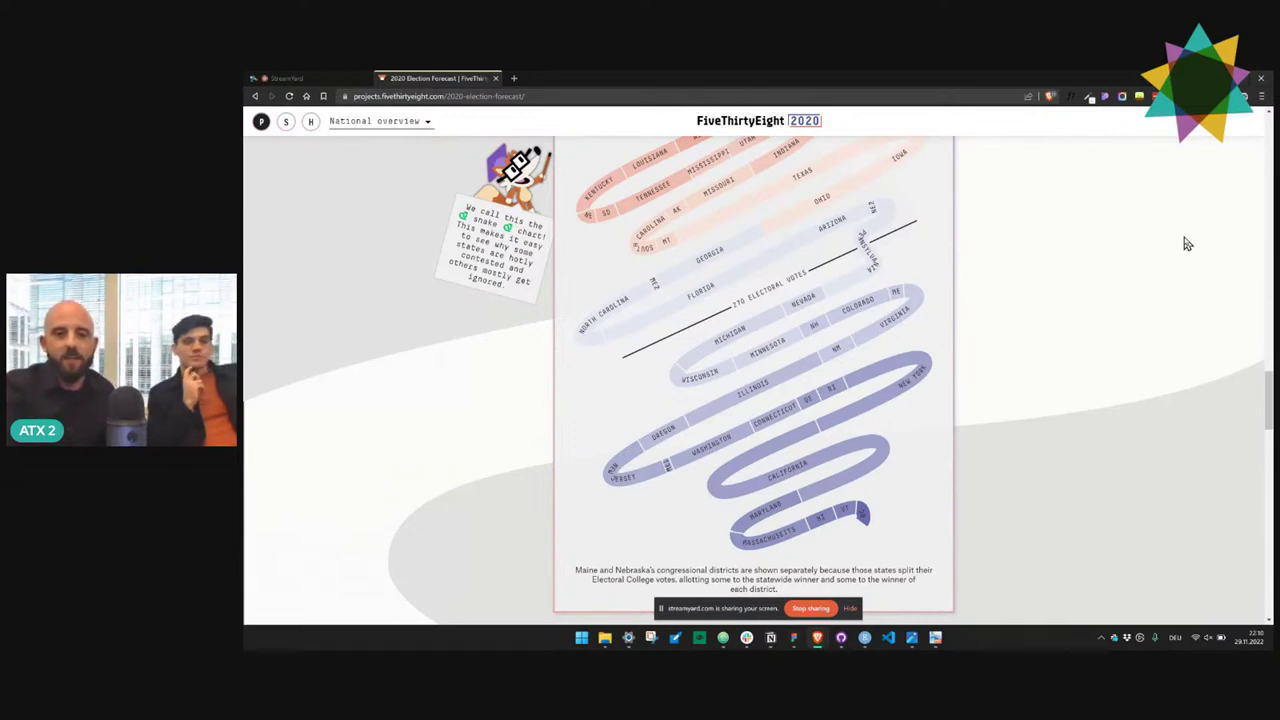
scroll(1185, 243, "down", 6)
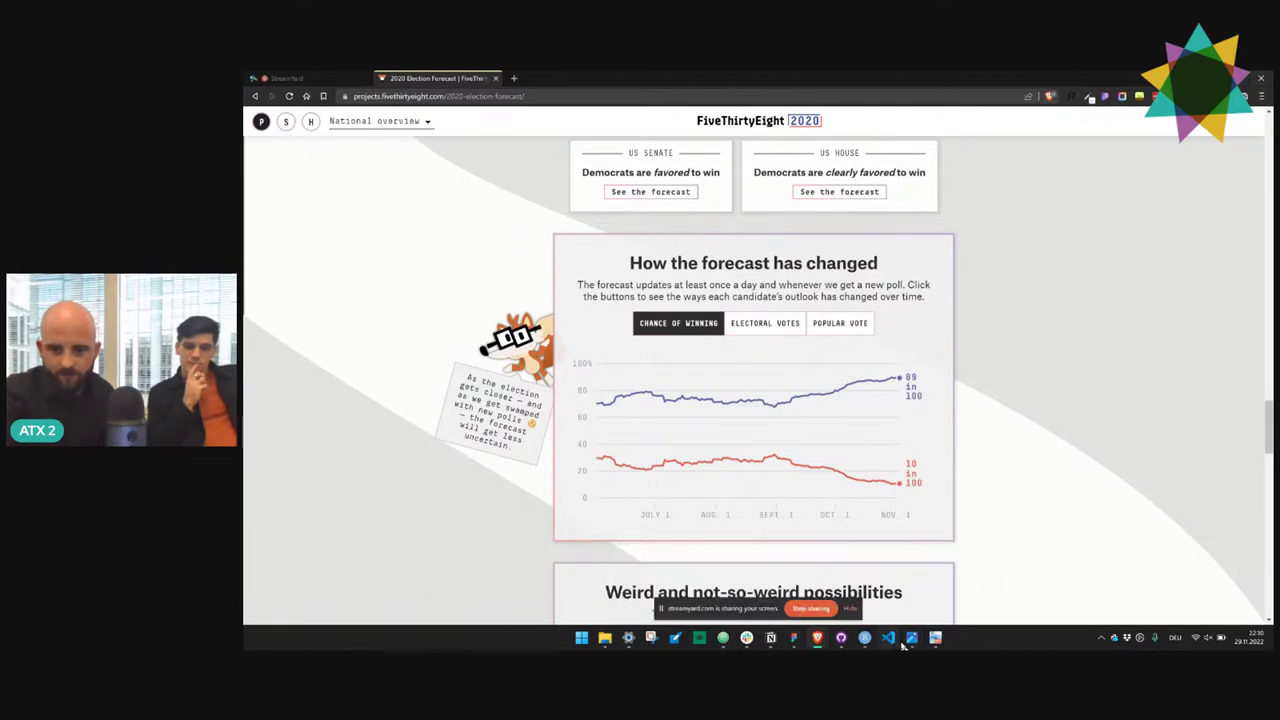
Switch to the group of Photos windows showing the time-chance, time-electoral, dist-electoral-v2 and faceted-map images.
mouse_move(909, 645)
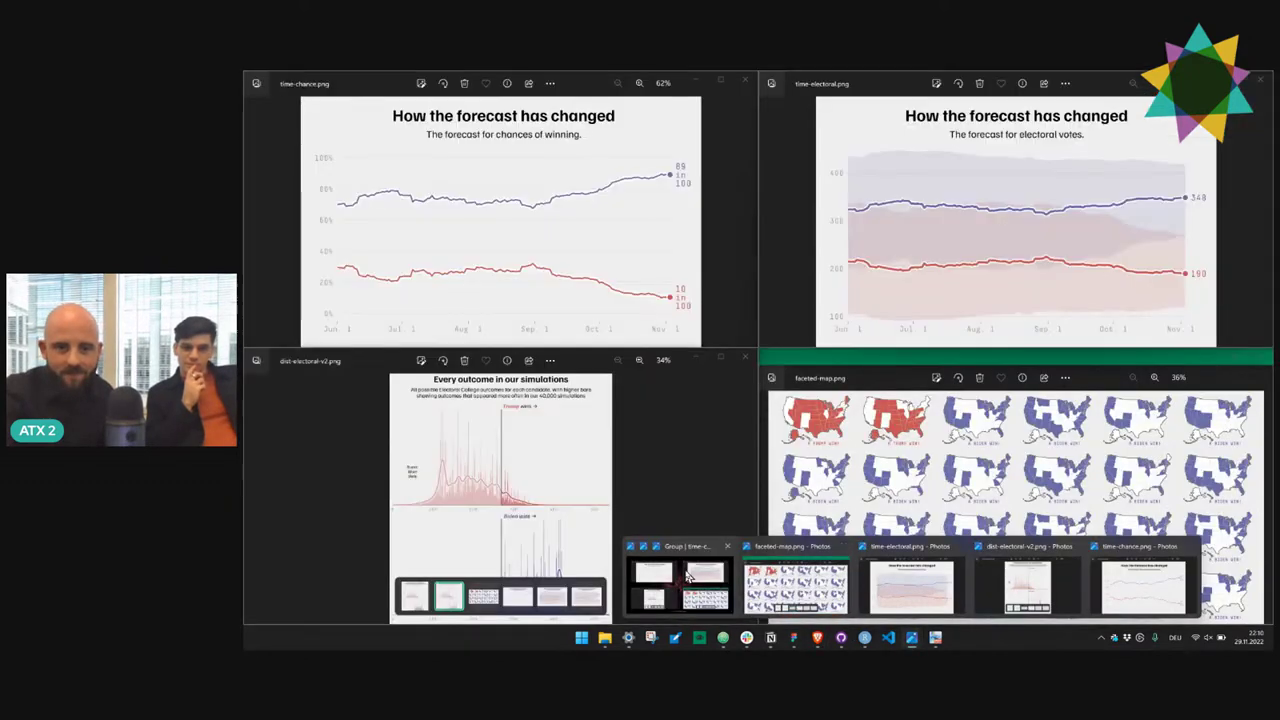
left_click(686, 578)
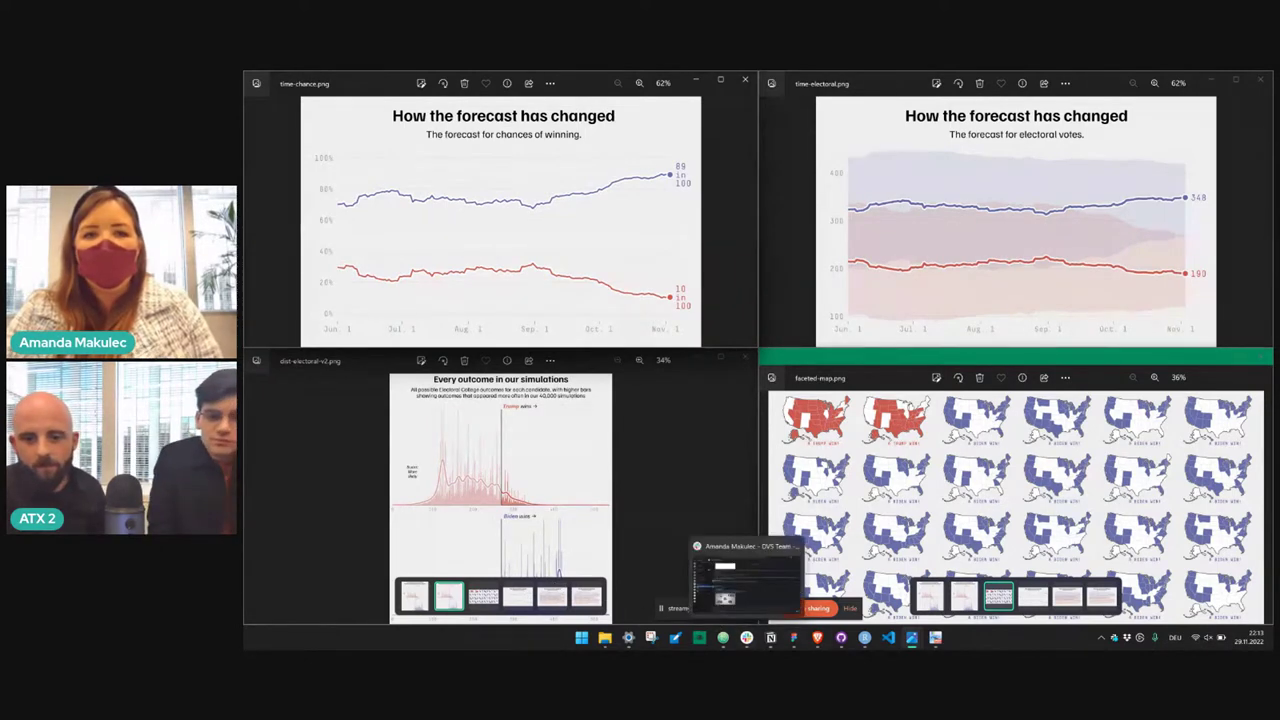
Return to the 2020 Election Forecast page in the browser and review it from the outcome maps down to the winding path chart.
mouse_move(818, 637)
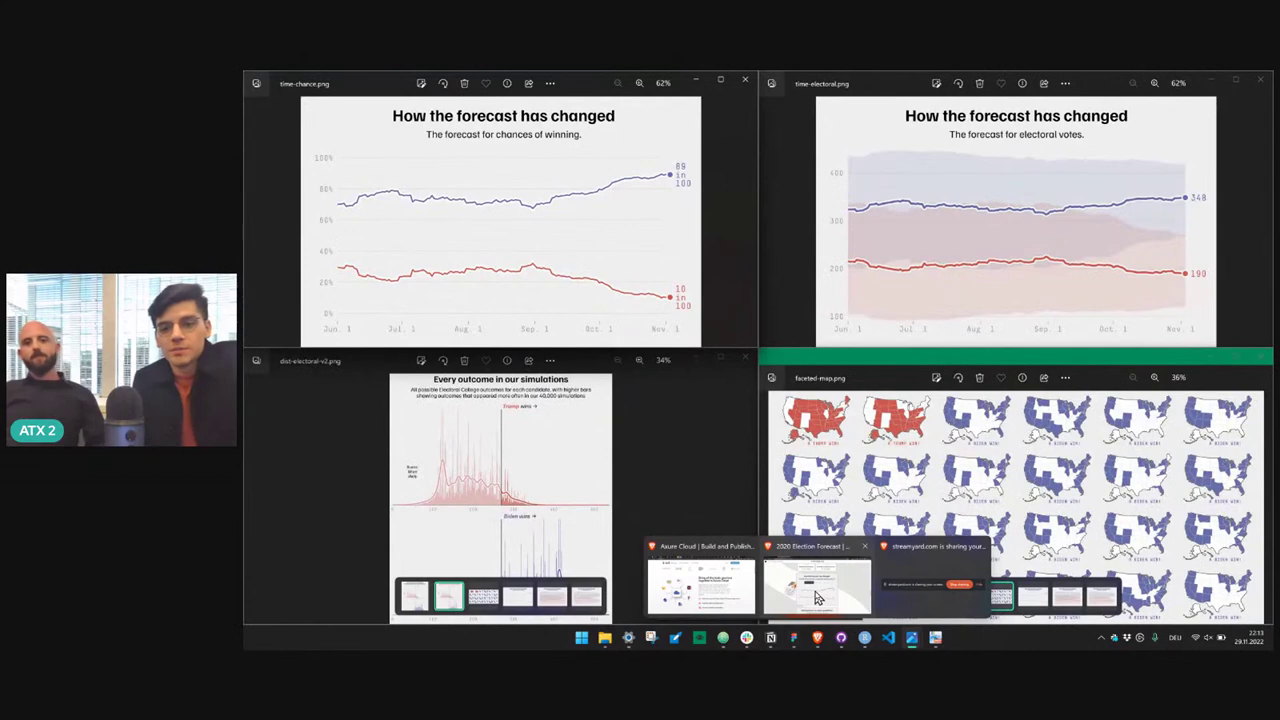
left_click(818, 598)
scroll(791, 500, "up", 2)
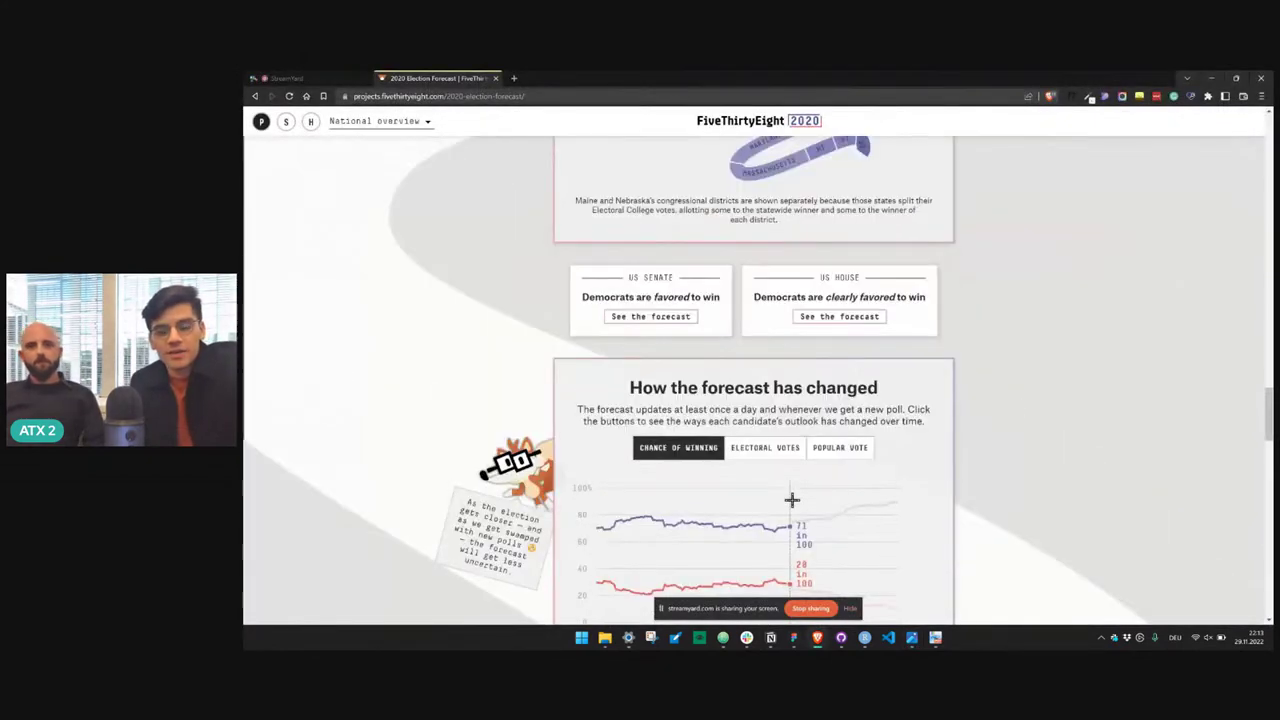
scroll(791, 500, "down", 10)
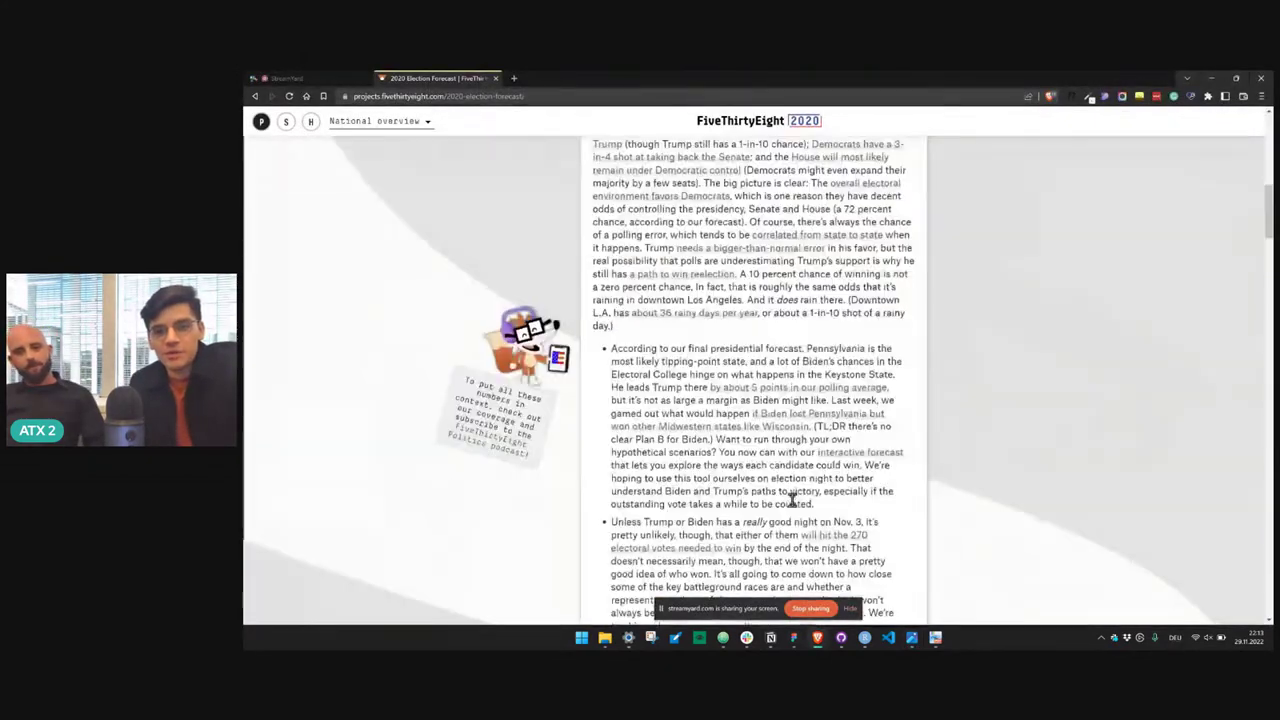
scroll(793, 508, "up", 15)
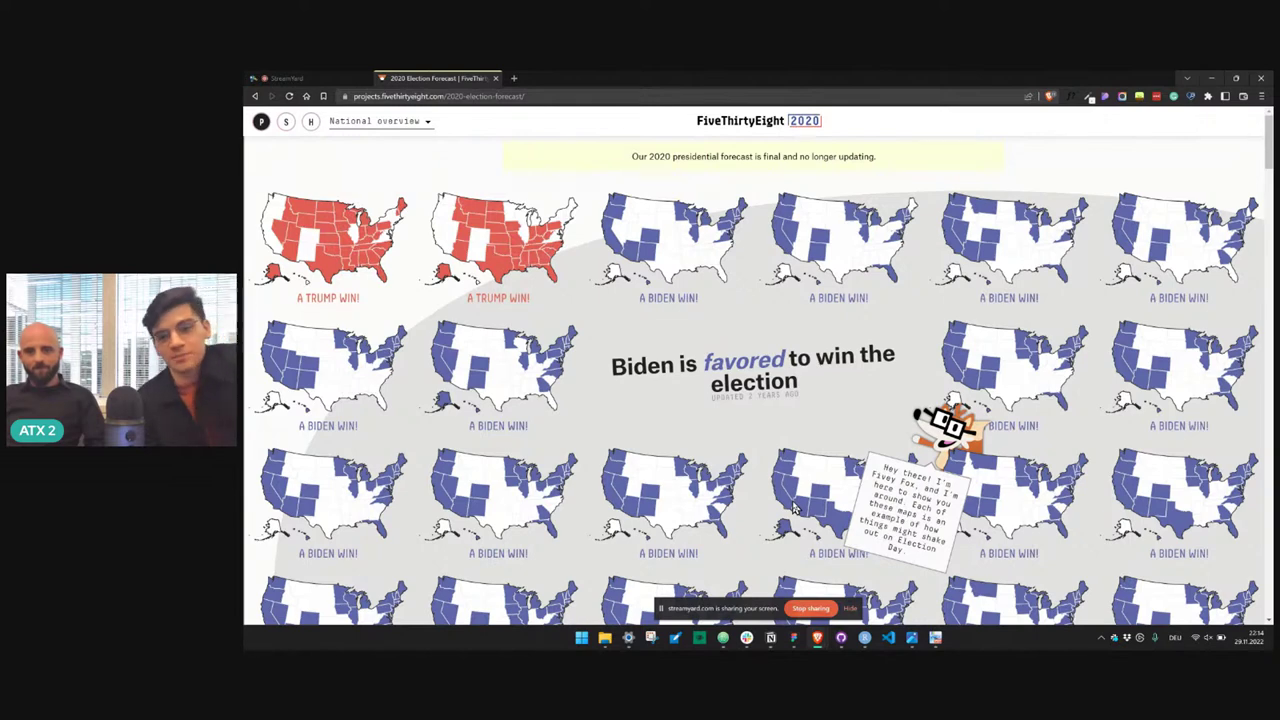
scroll(793, 508, "down", 4)
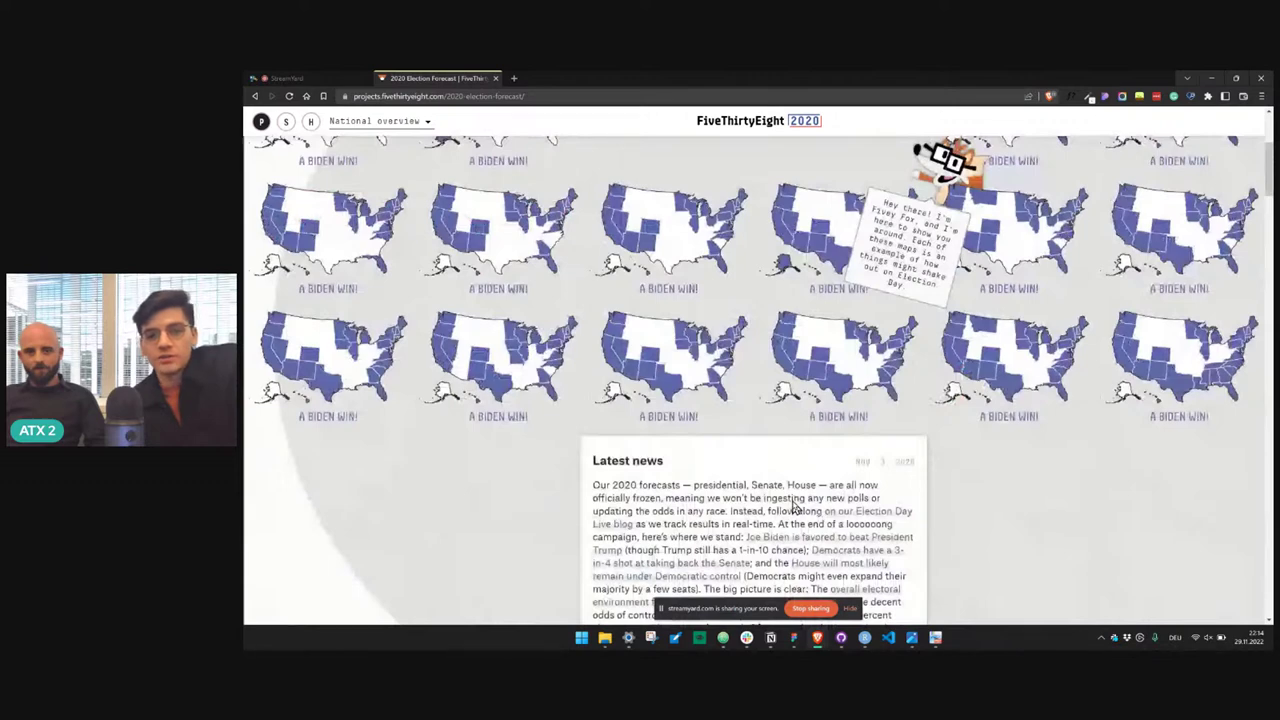
scroll(793, 508, "down", 8)
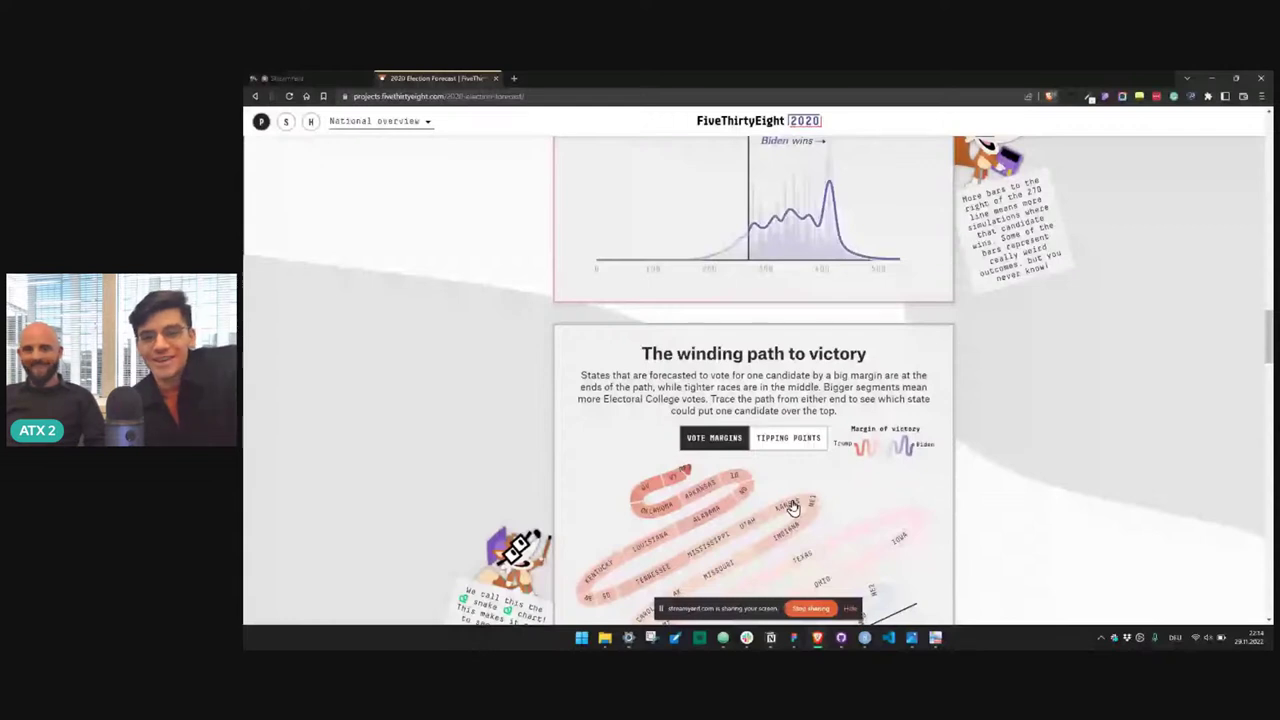
left_click(793, 508)
scroll(651, 437, "down", 2)
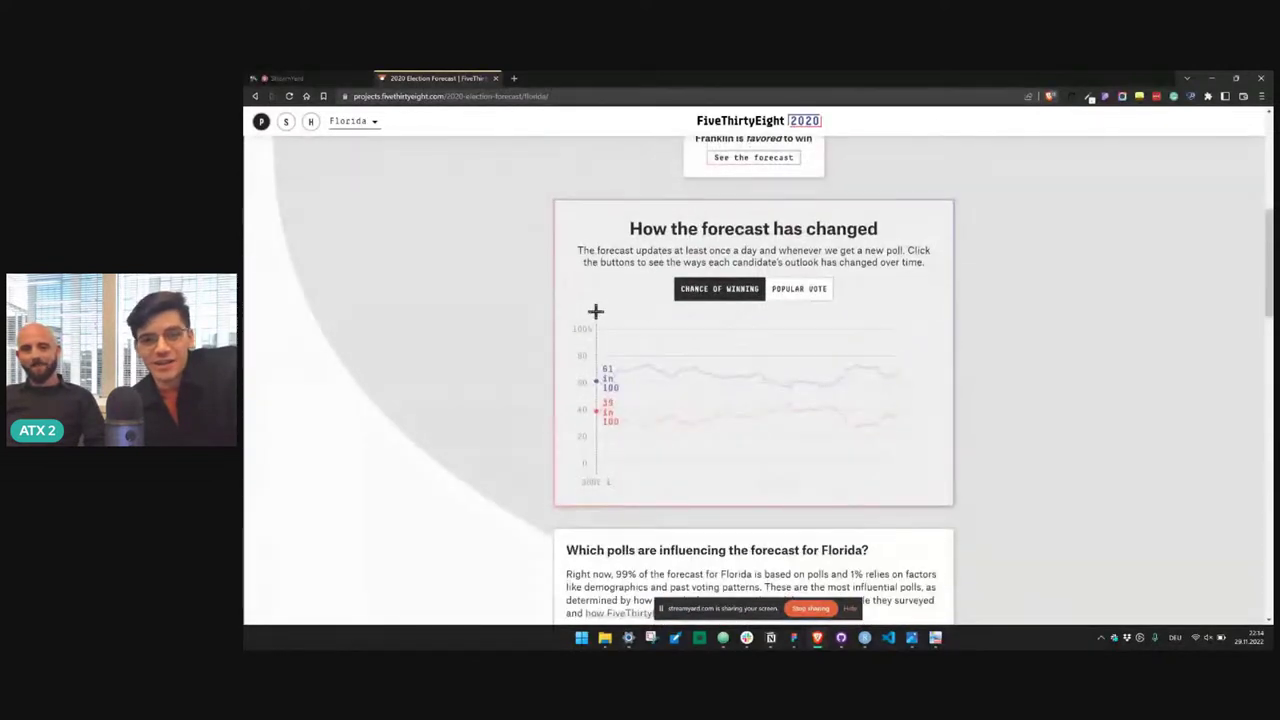
key("alt+Left")
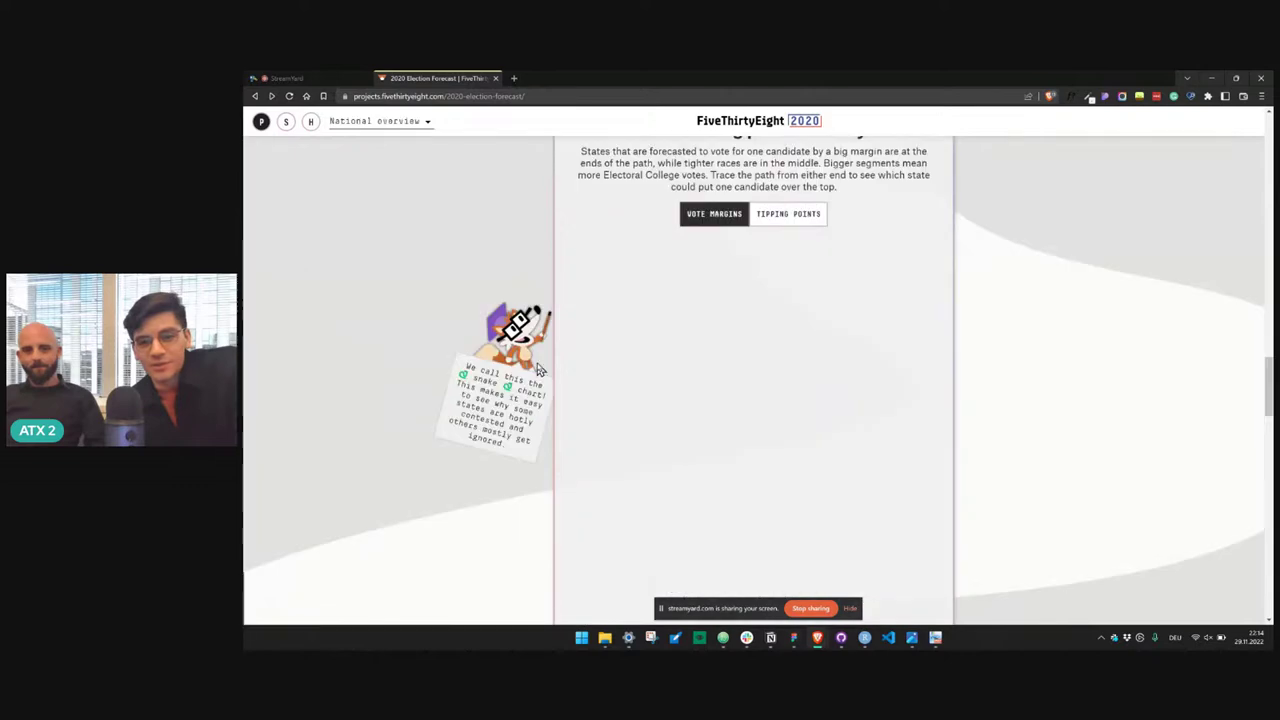
View the electoral votes and popular vote versions of the national "How the forecast has changed" chart.
scroll(537, 368, "down", 5)
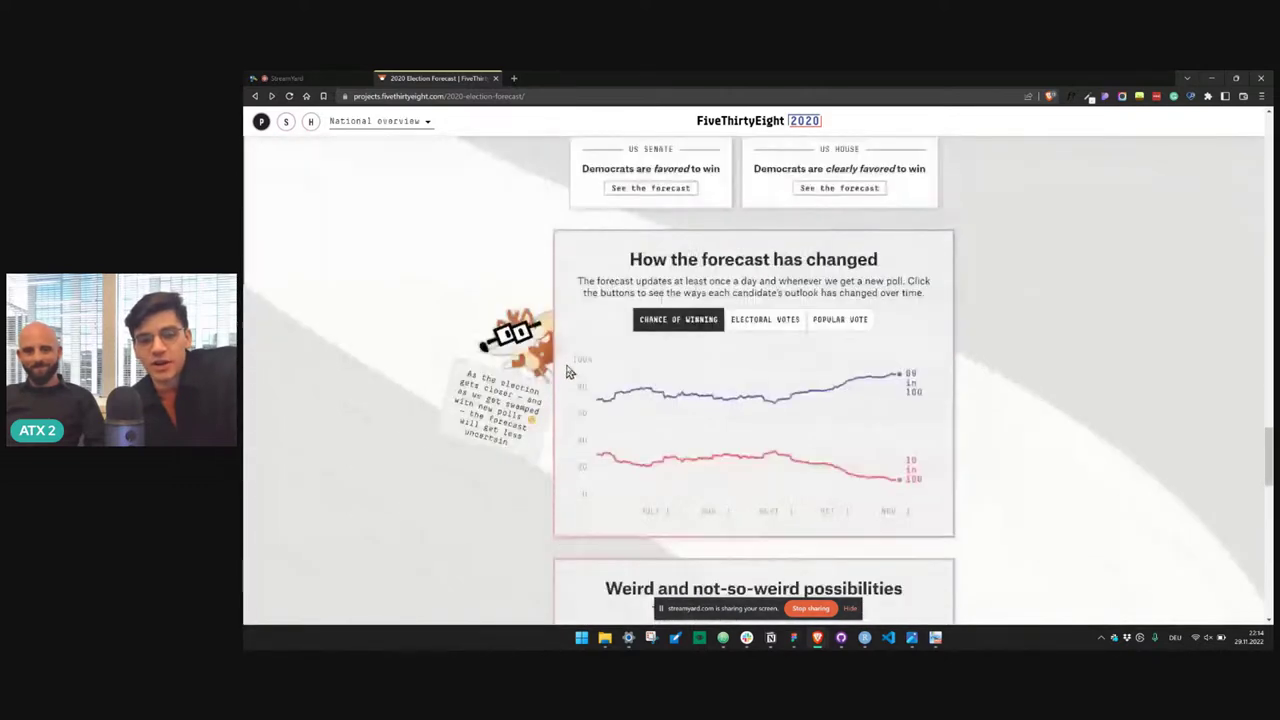
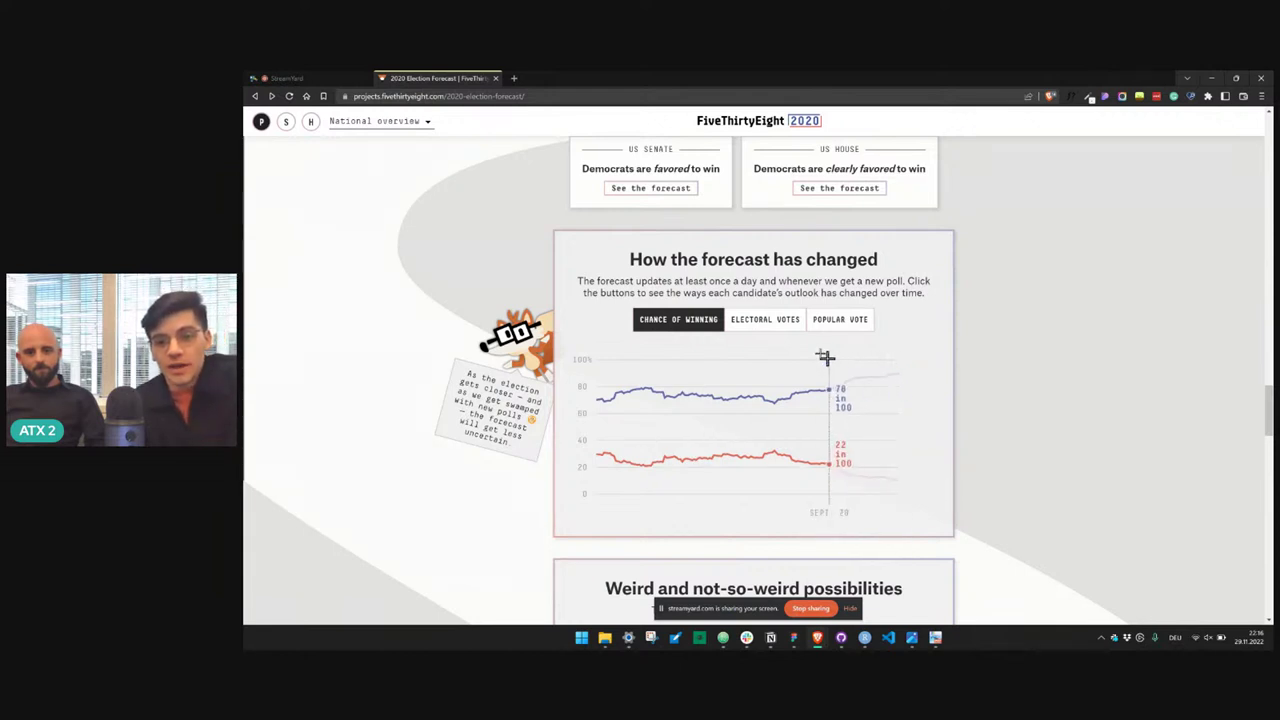
left_click(768, 321)
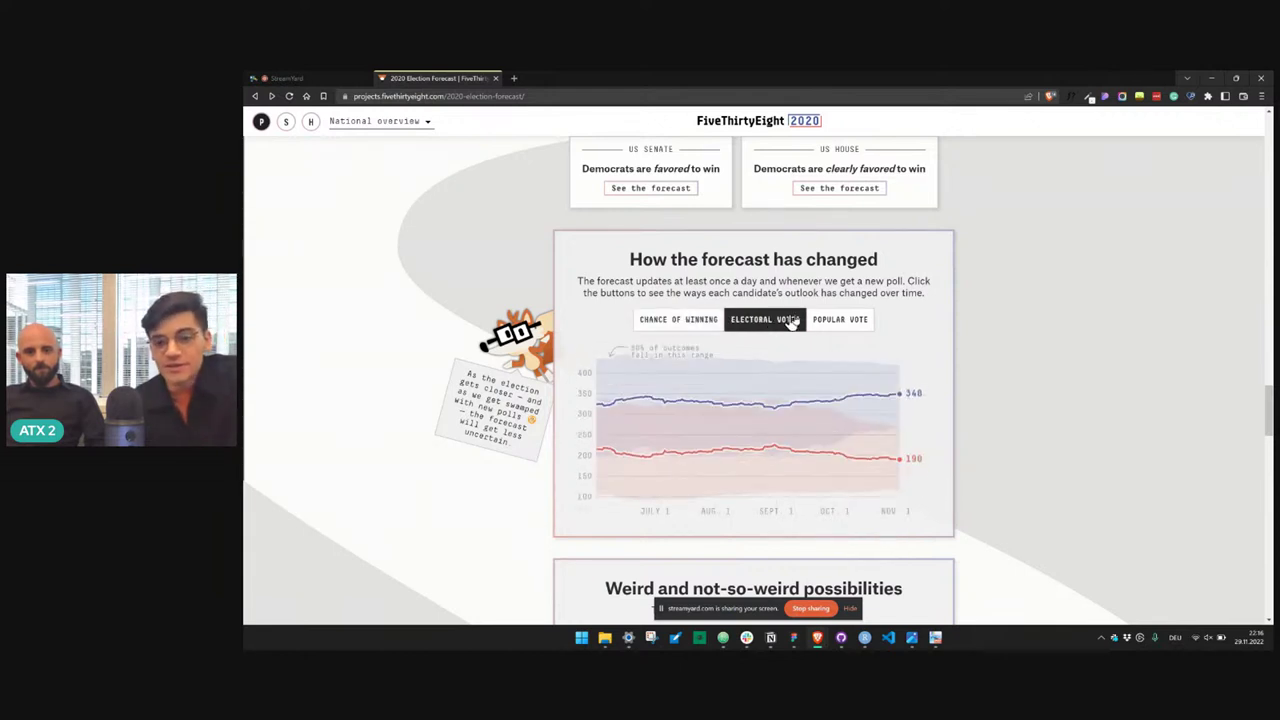
left_click(816, 321)
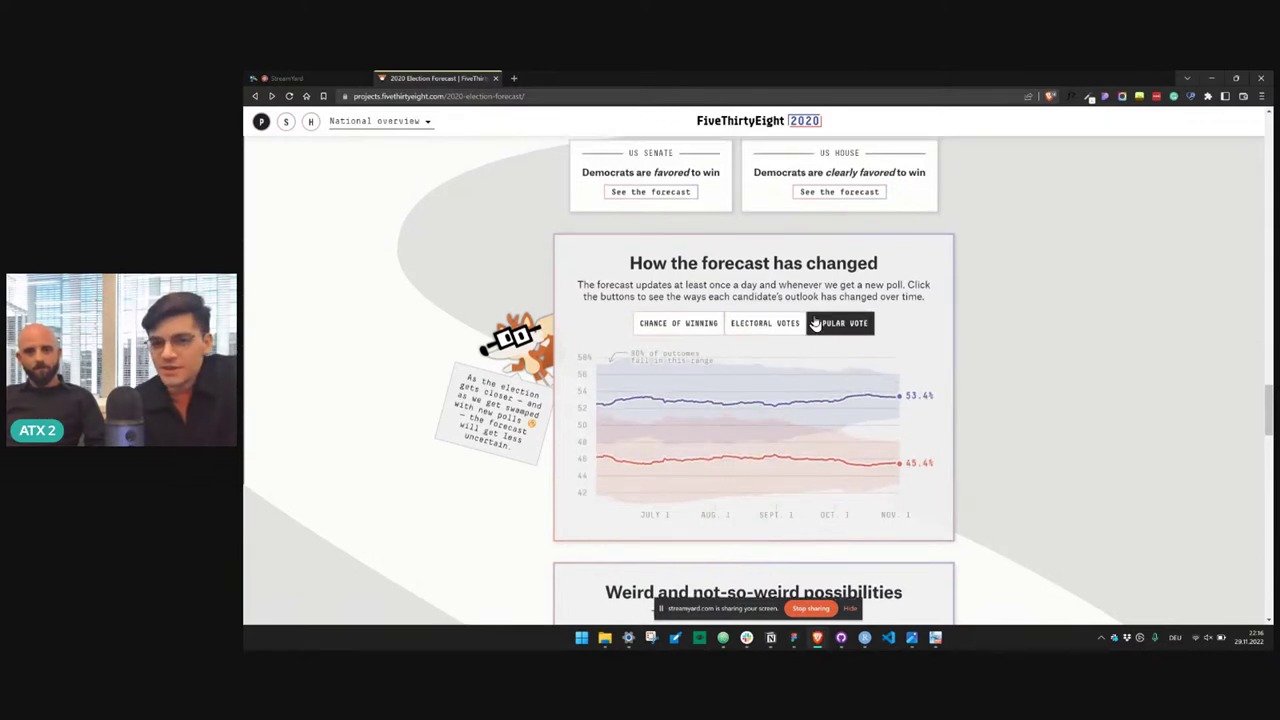
Revisit "The winding path to victory" chart and the grid of outcome maps that opens the forecast page.
scroll(686, 155, "down", 10)
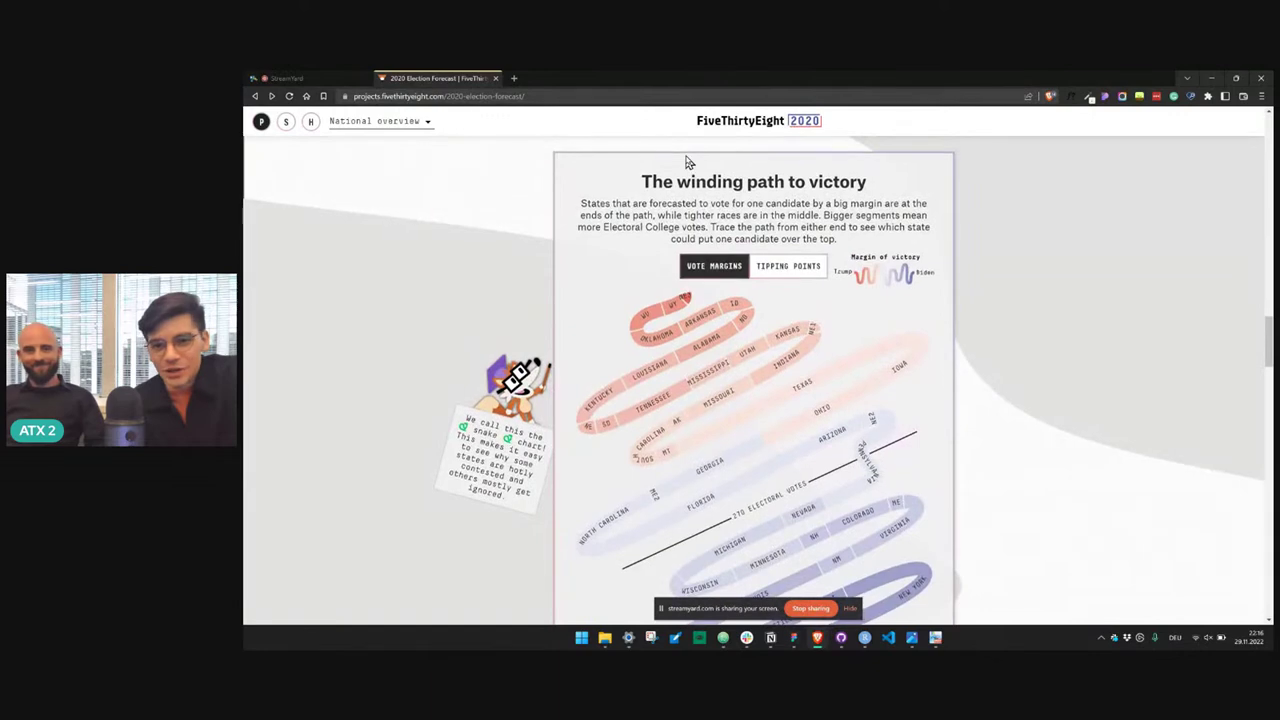
scroll(686, 158, "up", 1)
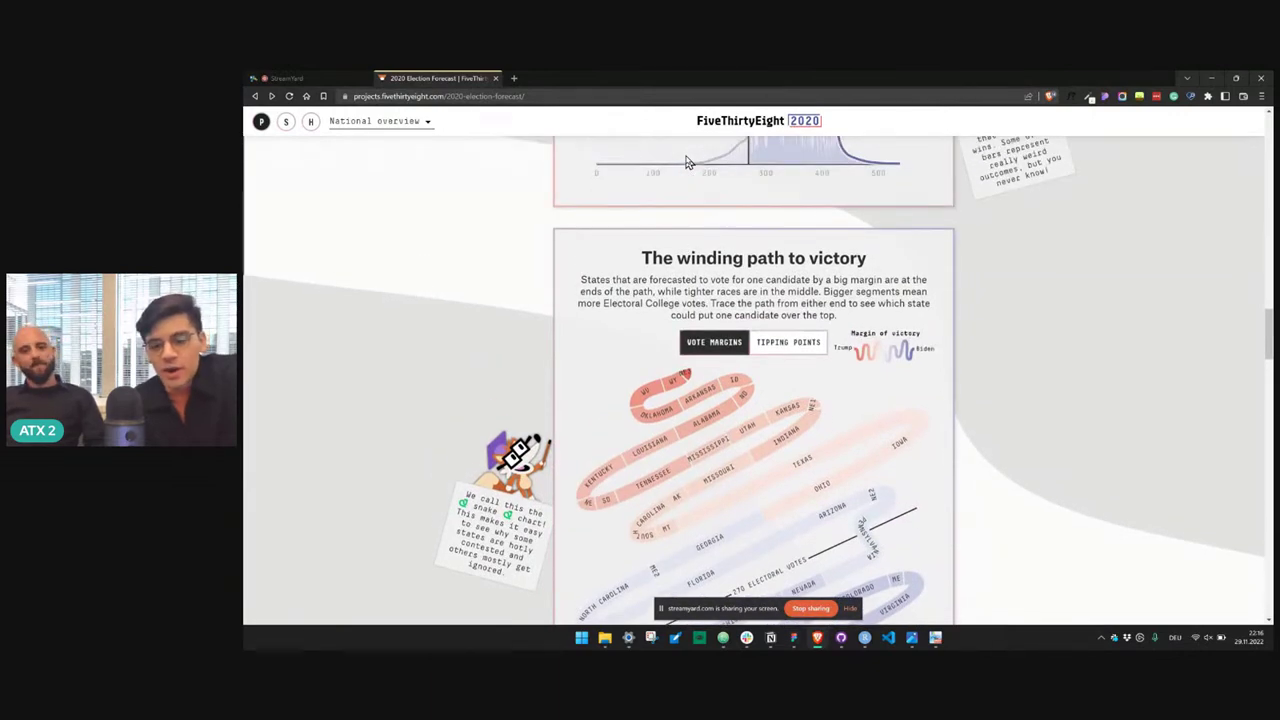
scroll(686, 160, "up", 15)
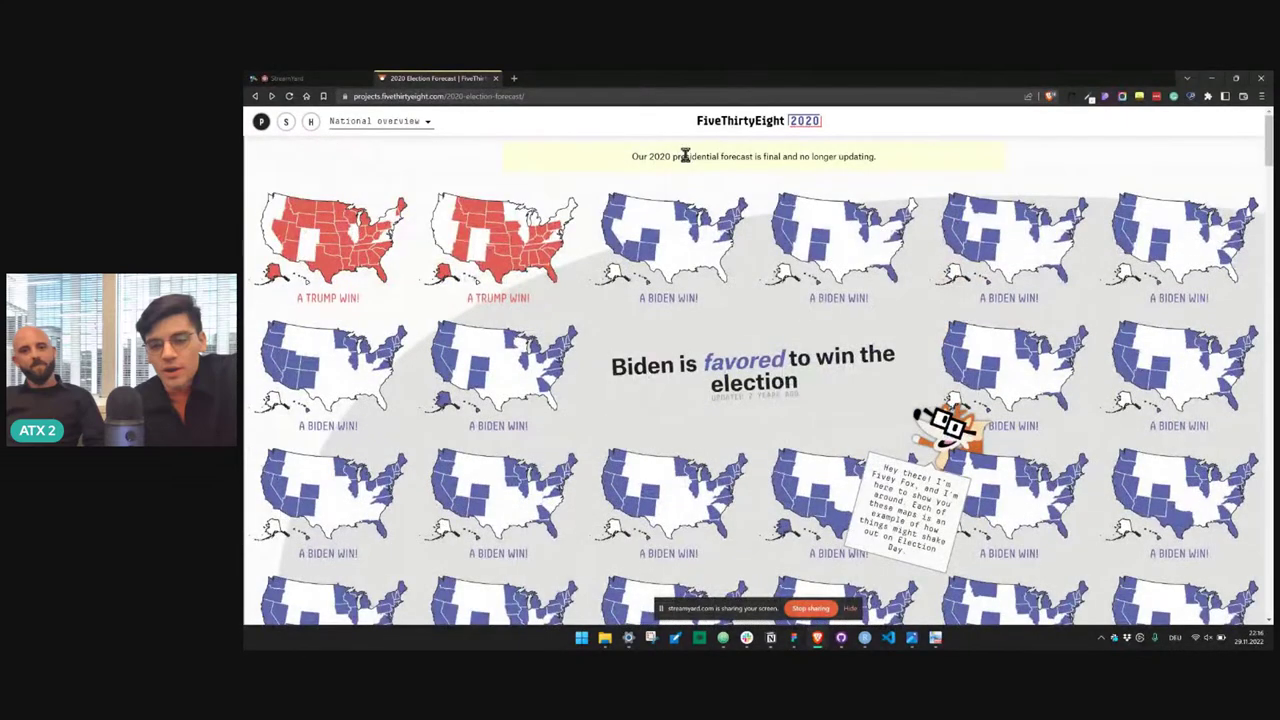
scroll(686, 155, "down", 1)
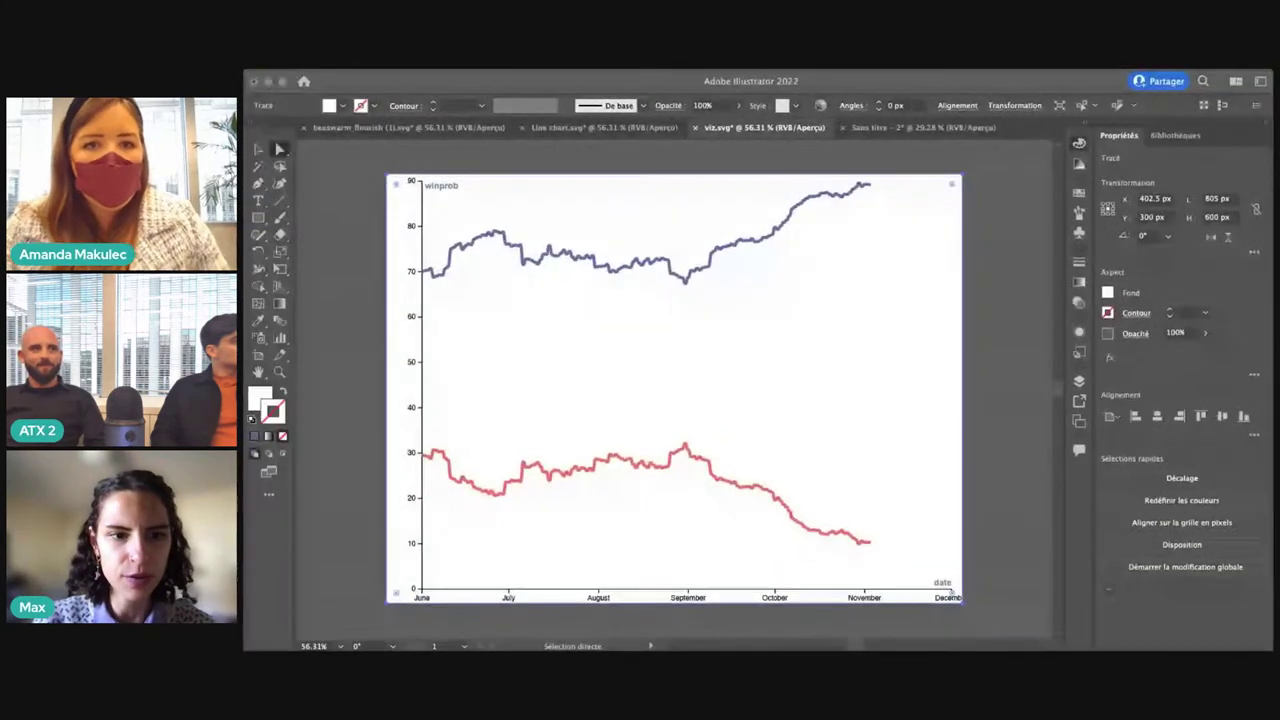
Inspect the blue line's anchor points in the viz.svg chart in Adobe Illustrator, leaving nothing selected.
left_click(498, 272)
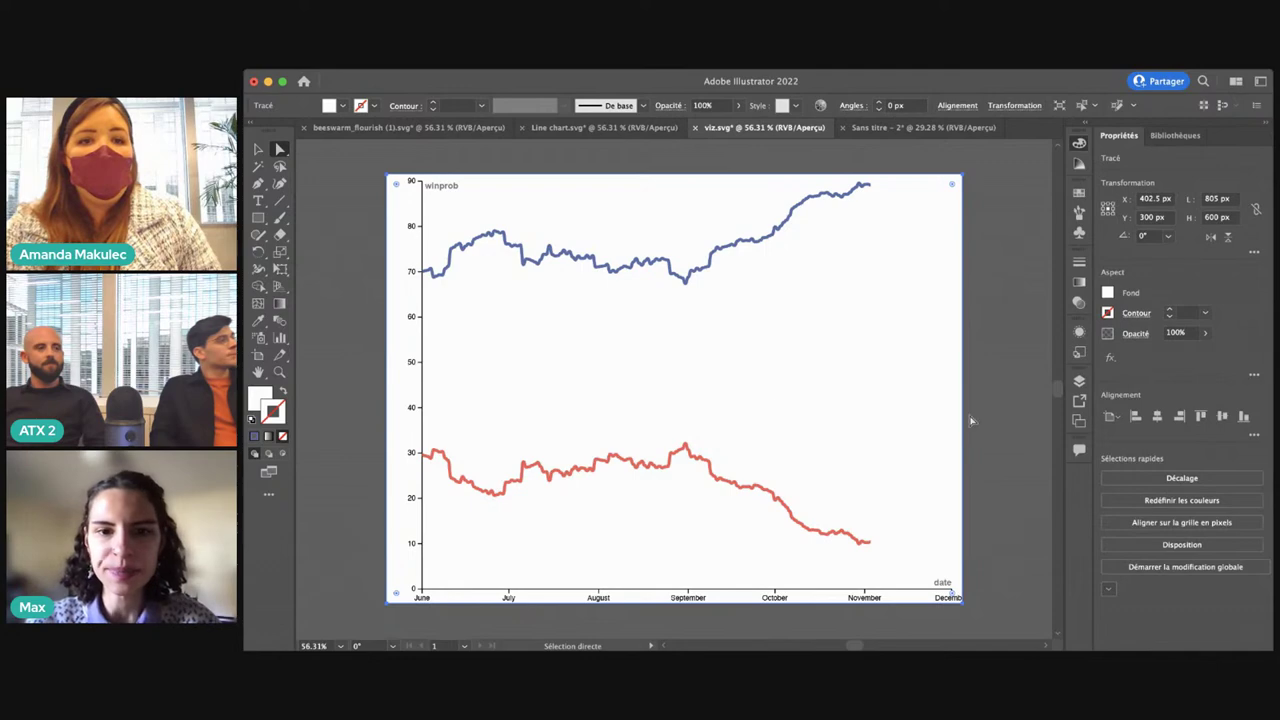
left_click(738, 248)
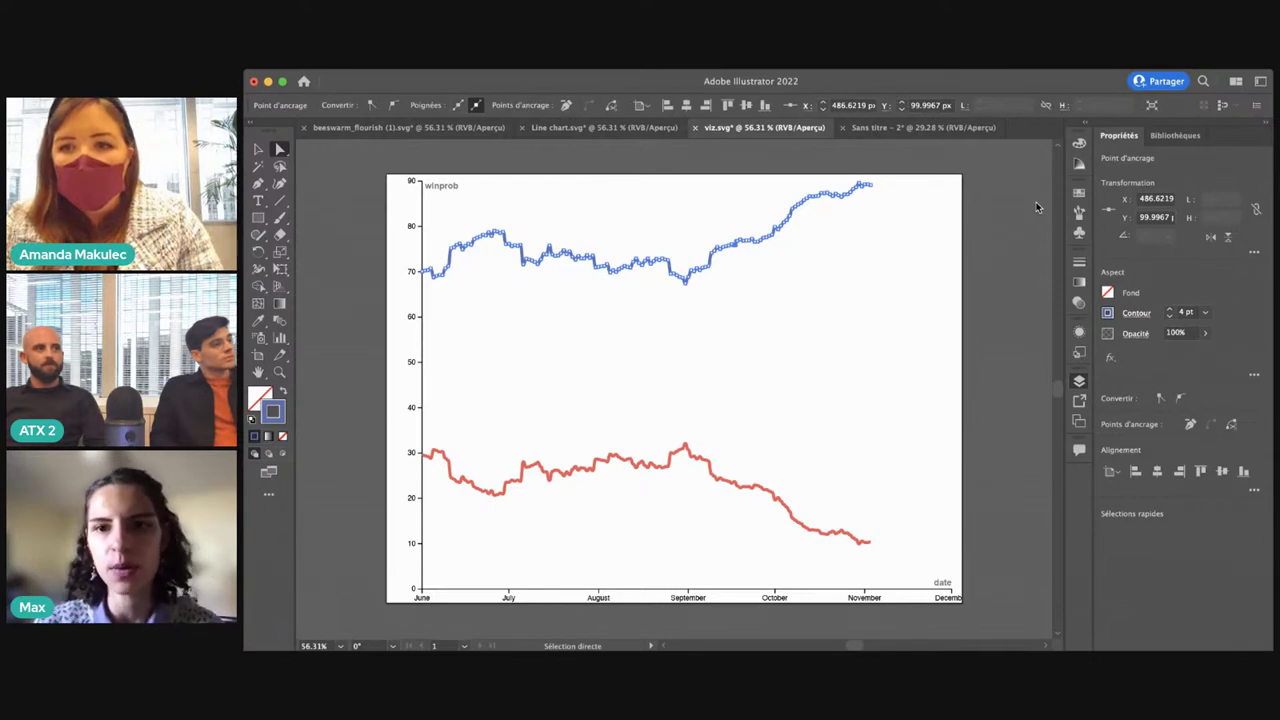
left_click(1002, 232)
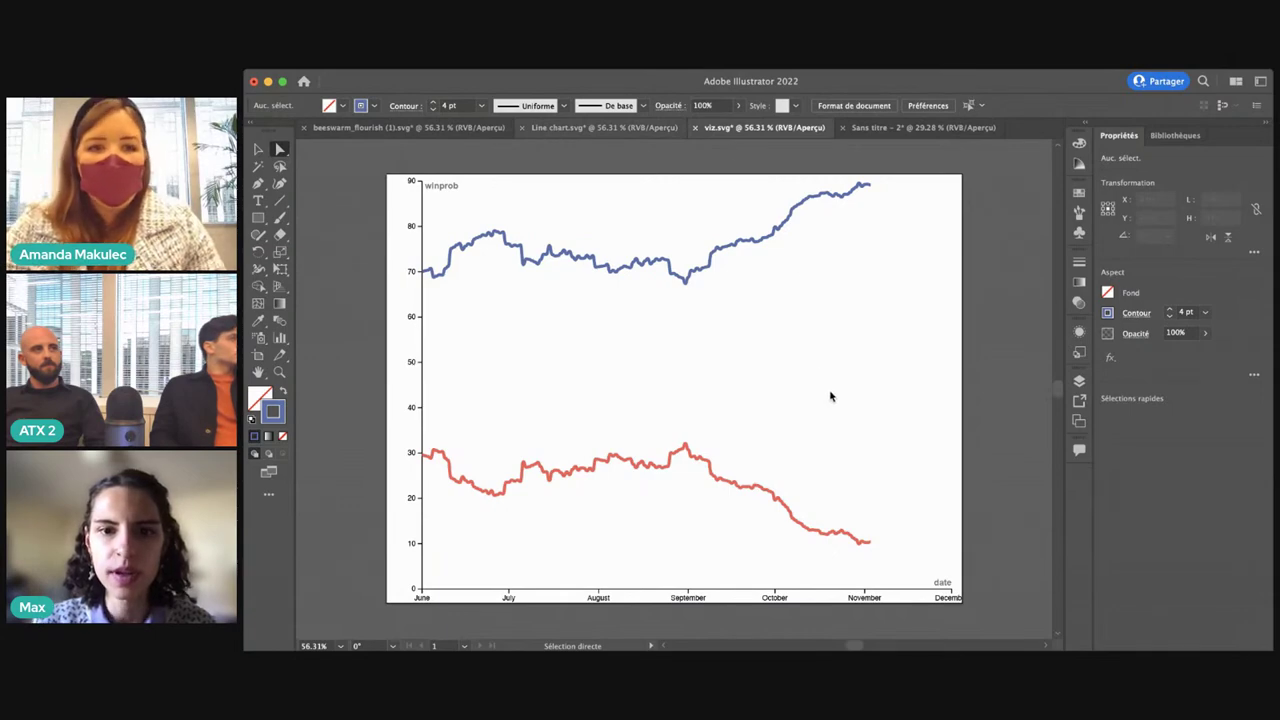
Look through the other open chart documents: Line chart.svg, beeswarm_flourish (1).svg and the untitled US map document.
left_click(618, 128)
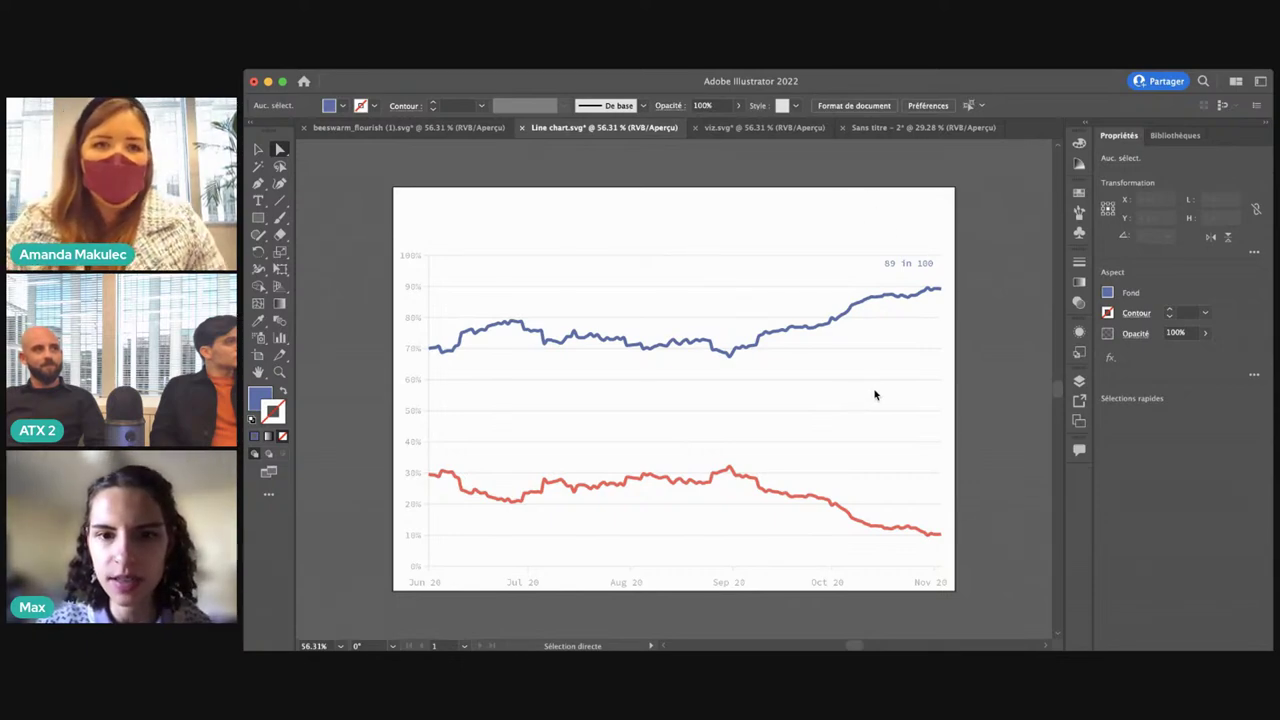
left_click(443, 128)
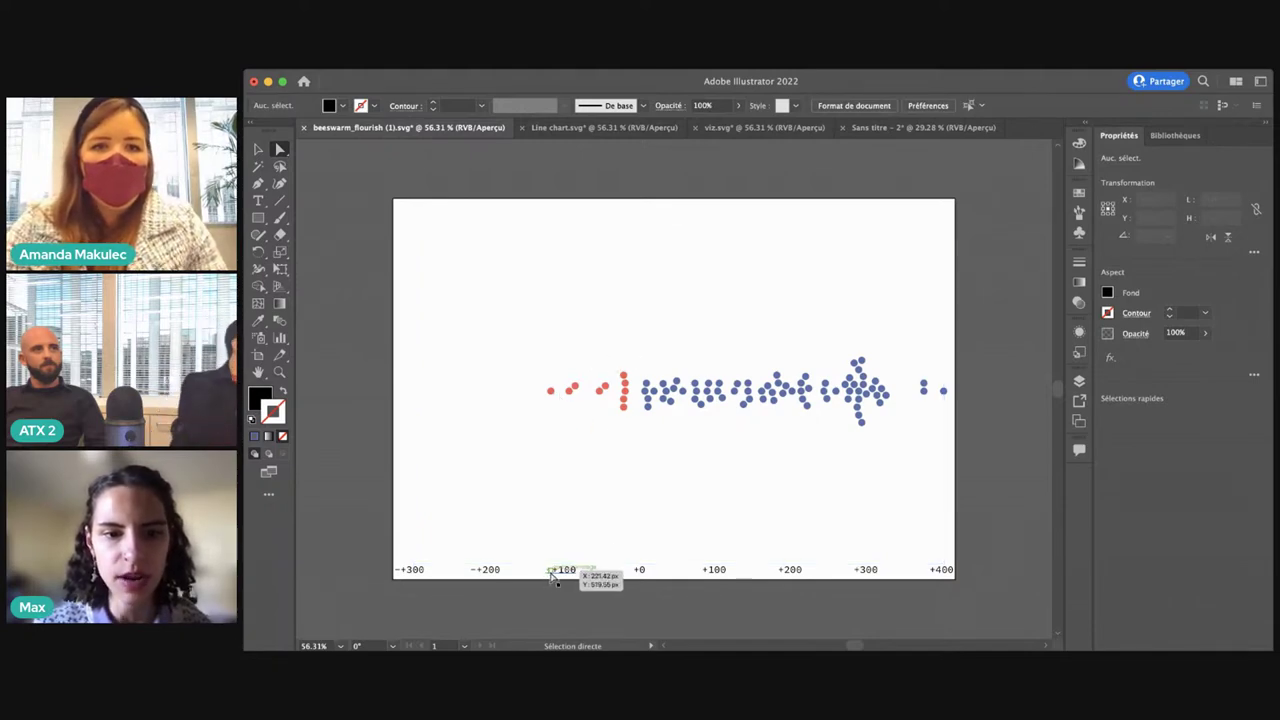
left_click(944, 130)
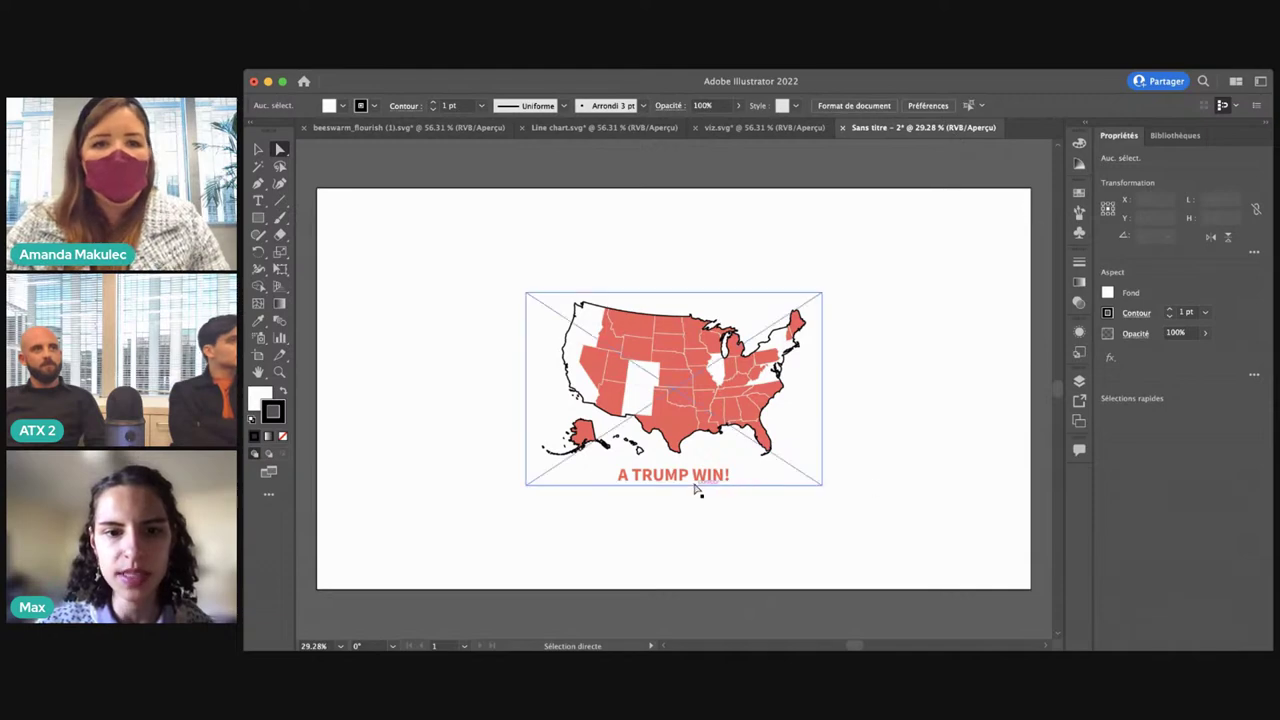